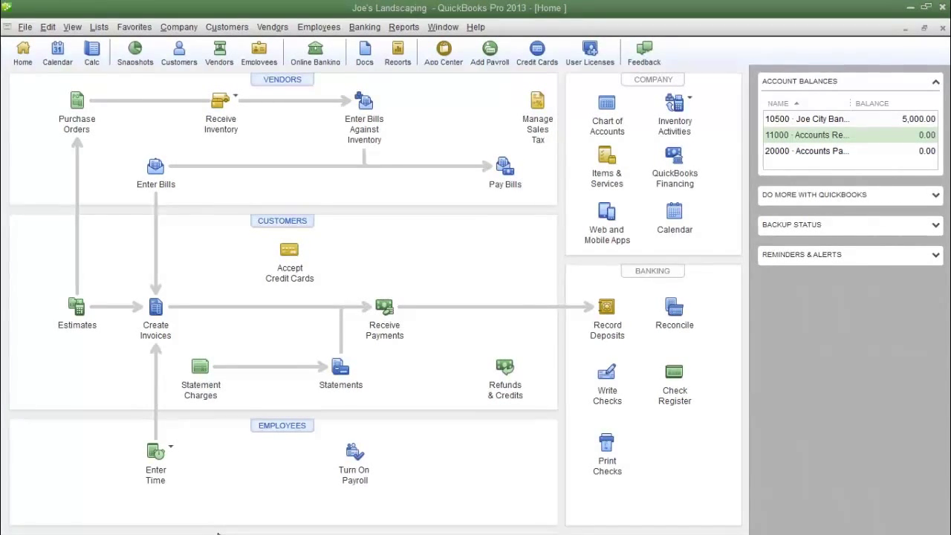
Open a new customer invoice form and choose the Intuit Product Invoice template
drag(210, 506, 169, 377)
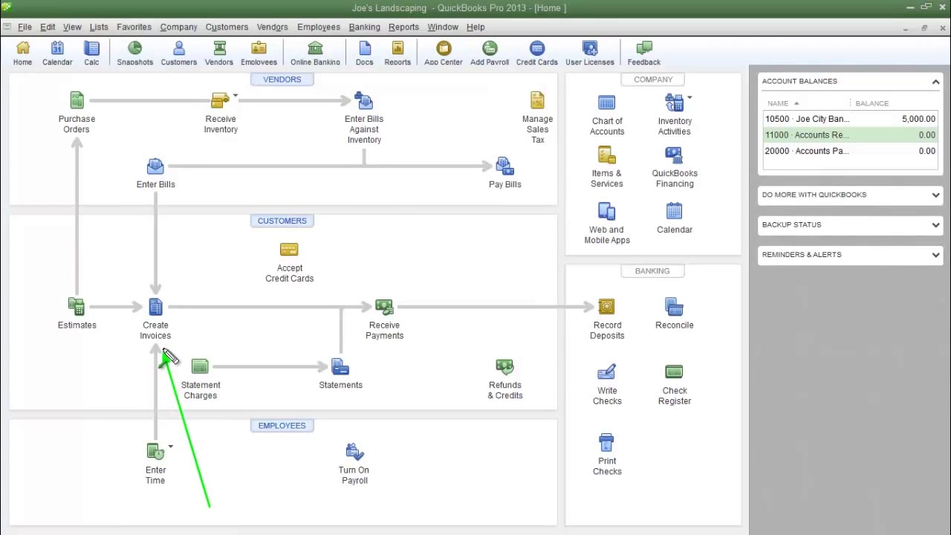
click(224, 28)
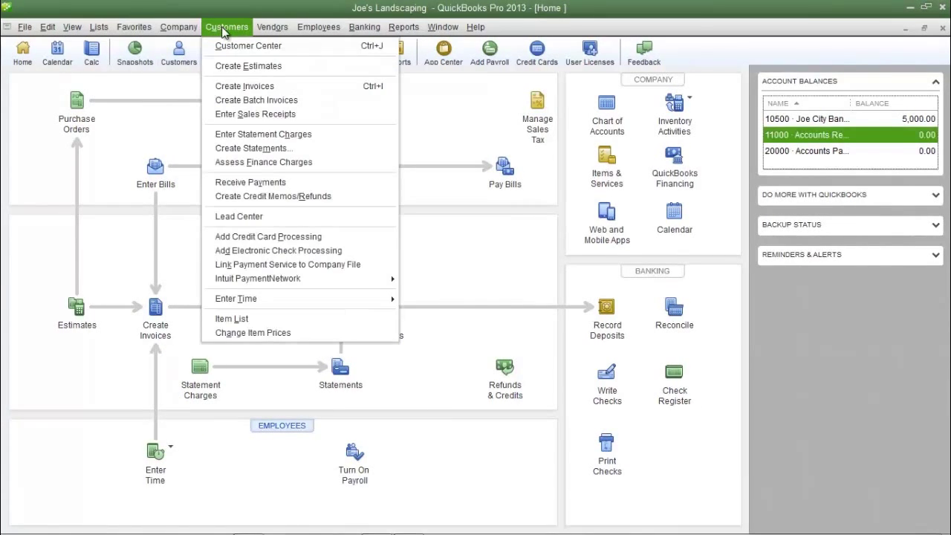
click(250, 89)
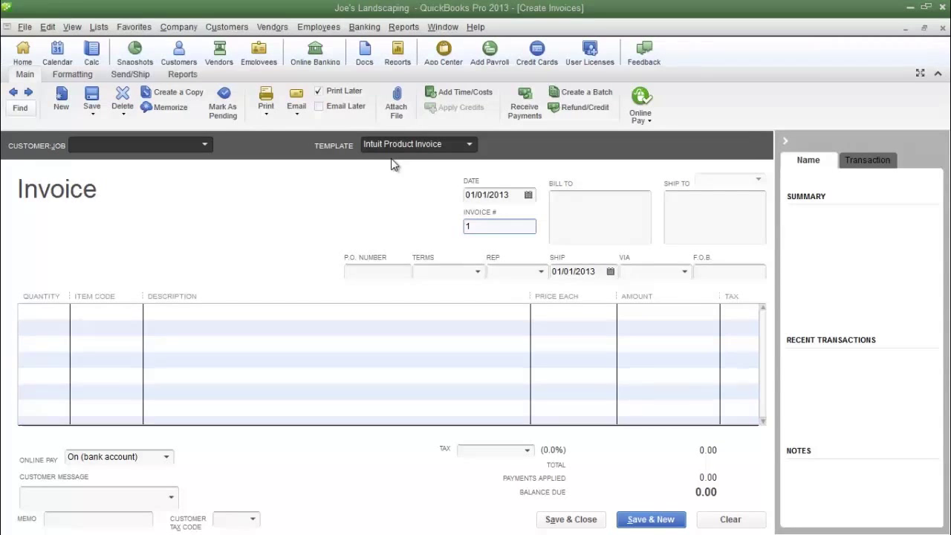
click(469, 145)
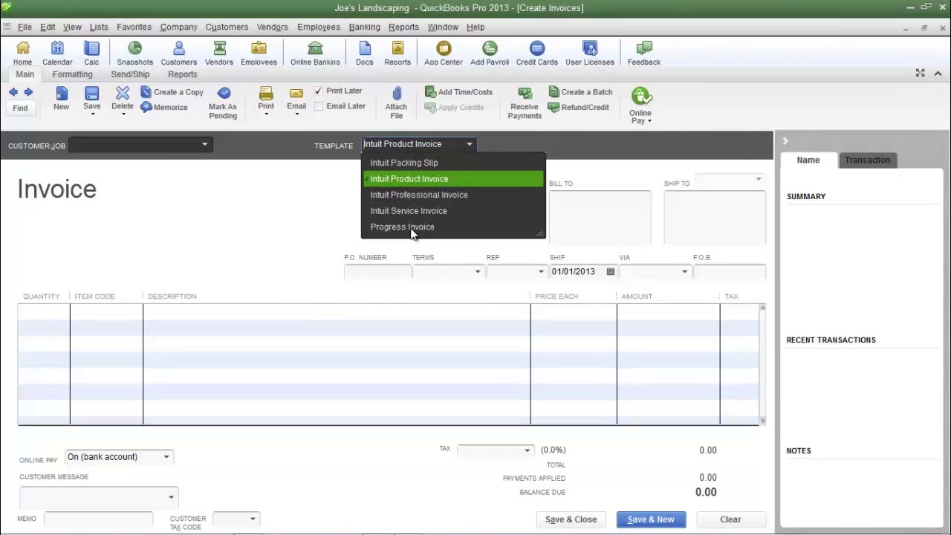
click(401, 180)
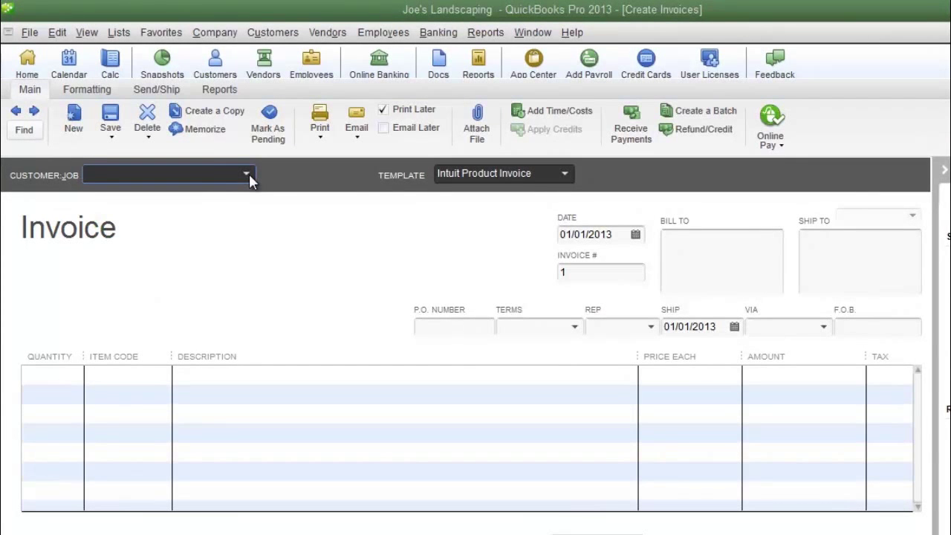
Examine the invoice's customer list and its date, invoice number, Bill To and Ship To fields without entering anything
click(248, 176)
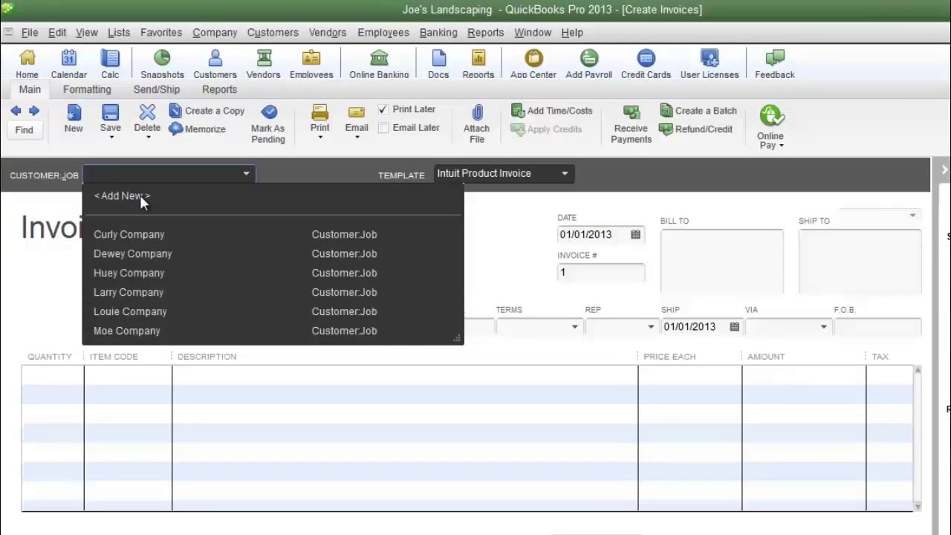
click(42, 214)
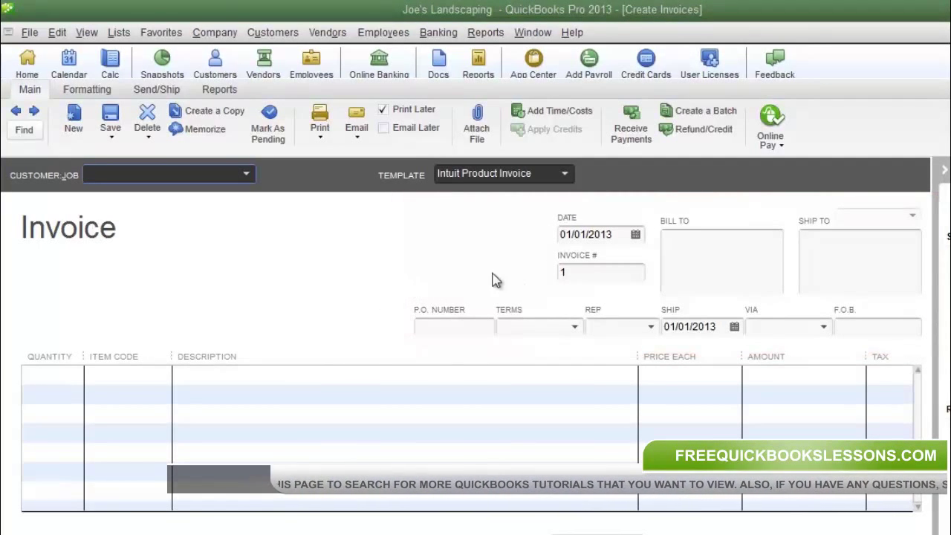
click(635, 235)
click(616, 234)
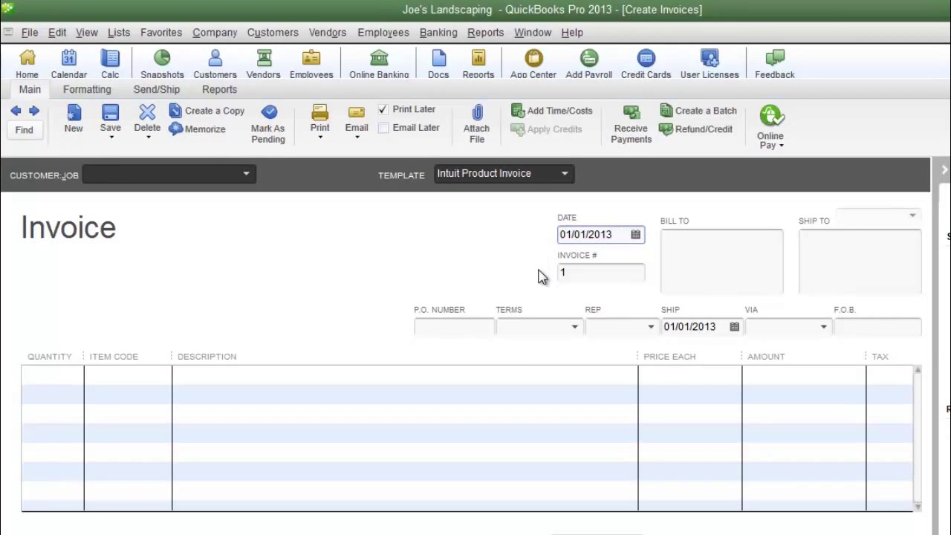
click(600, 274)
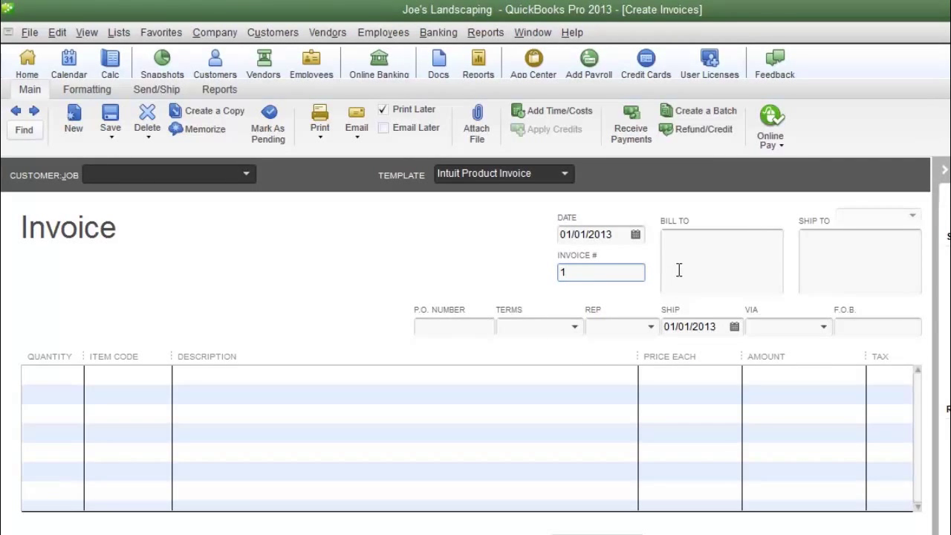
click(704, 247)
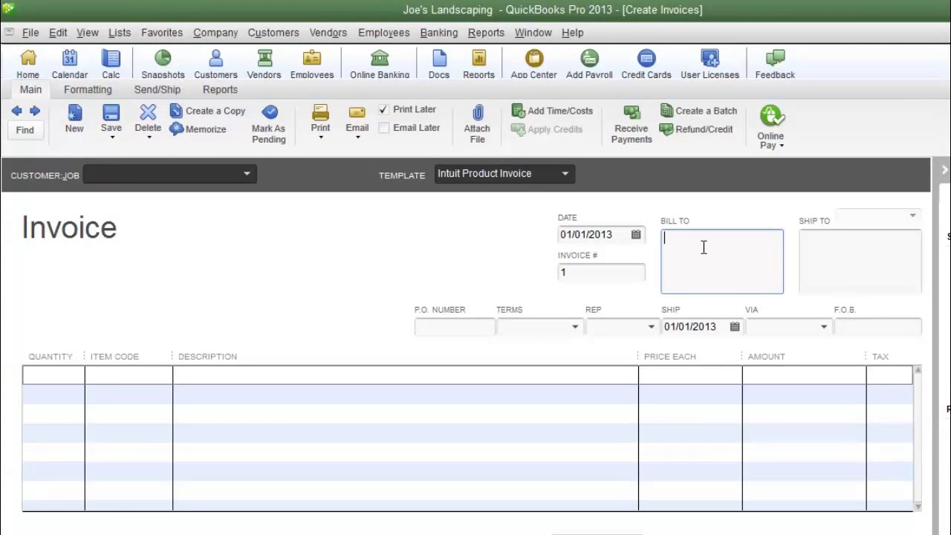
click(814, 269)
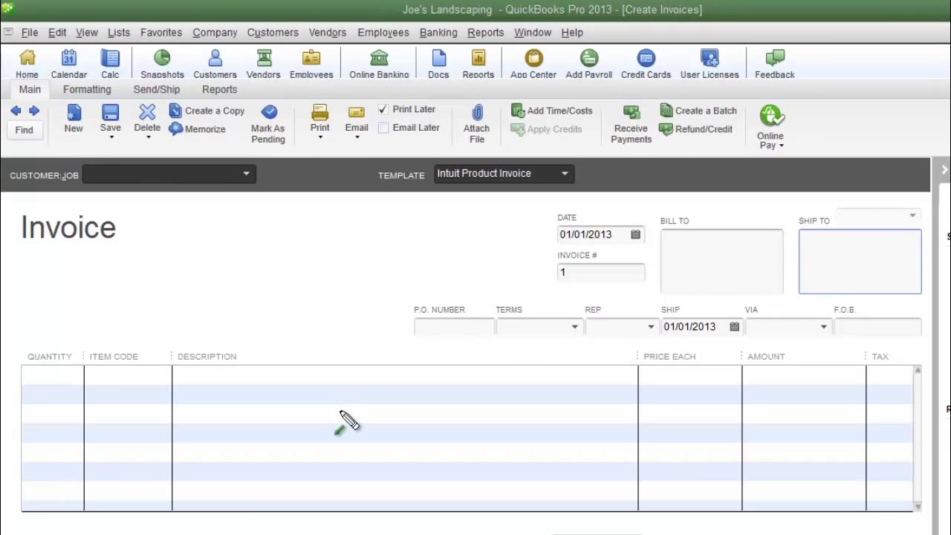
Go to the invoice's P.O. Number field, check the sample purchase order in Adobe Reader for its number, and return to QuickBooks
drag(340, 411, 410, 347)
click(444, 326)
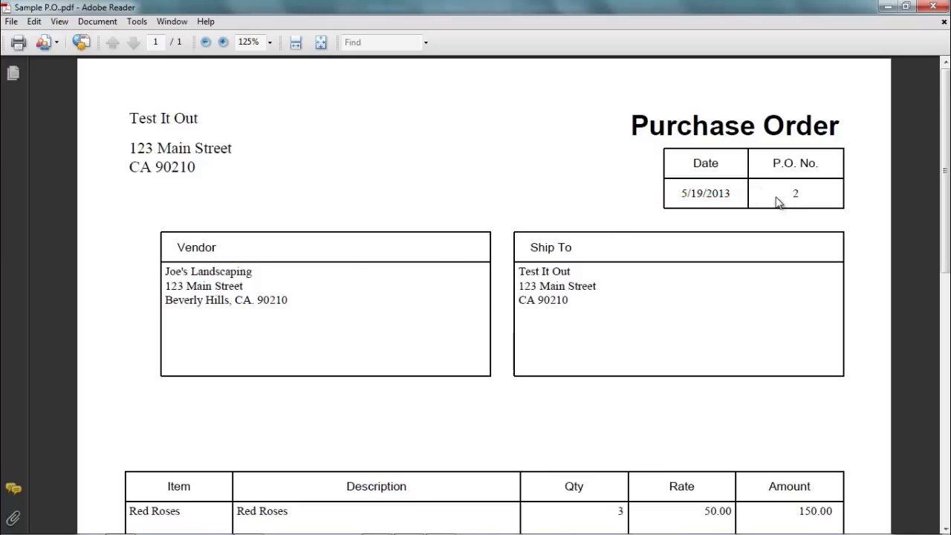
scroll(921, 258, down, 3)
scroll(921, 257, up, 2)
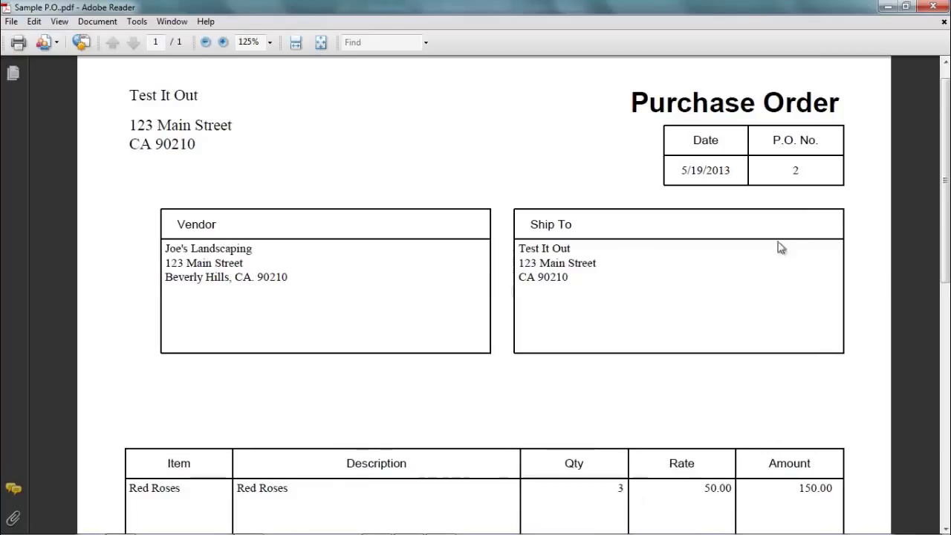
key(alt)
key(alt+Tab)
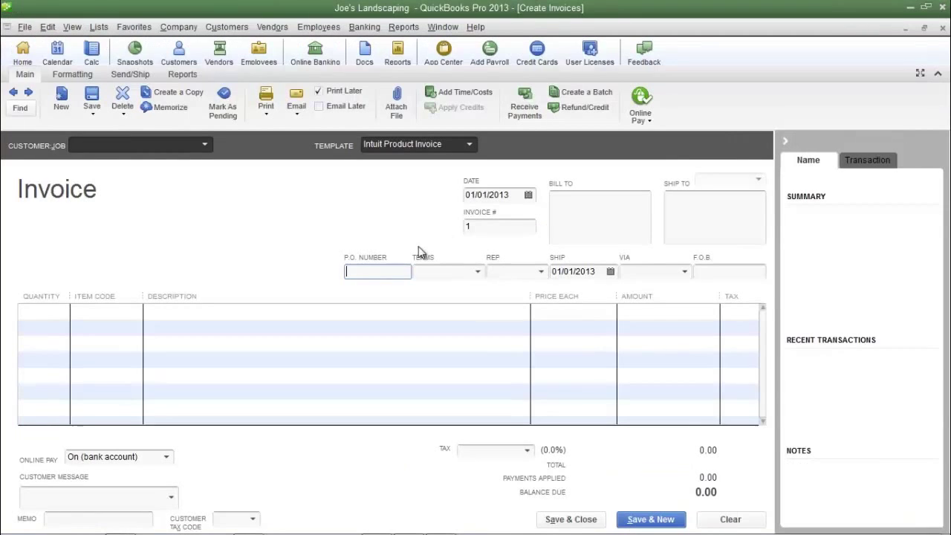
key(alt+Tab)
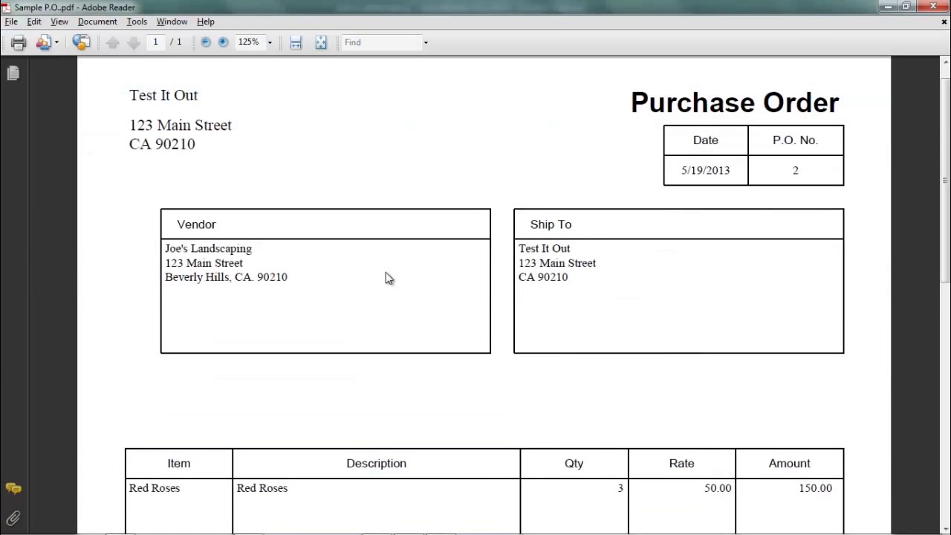
key(alt+Tab)
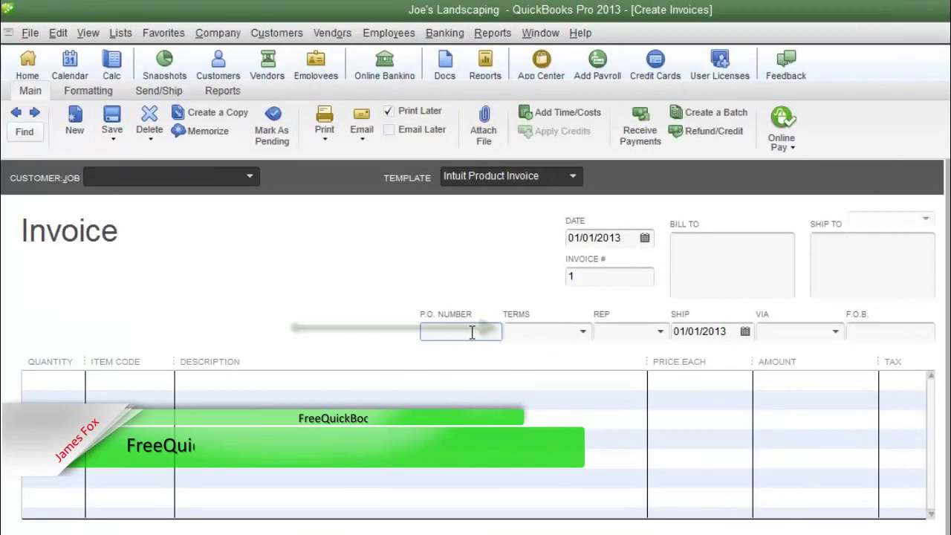
Review the available payment terms and the sales rep field on the invoice without selecting any
key(Tab)
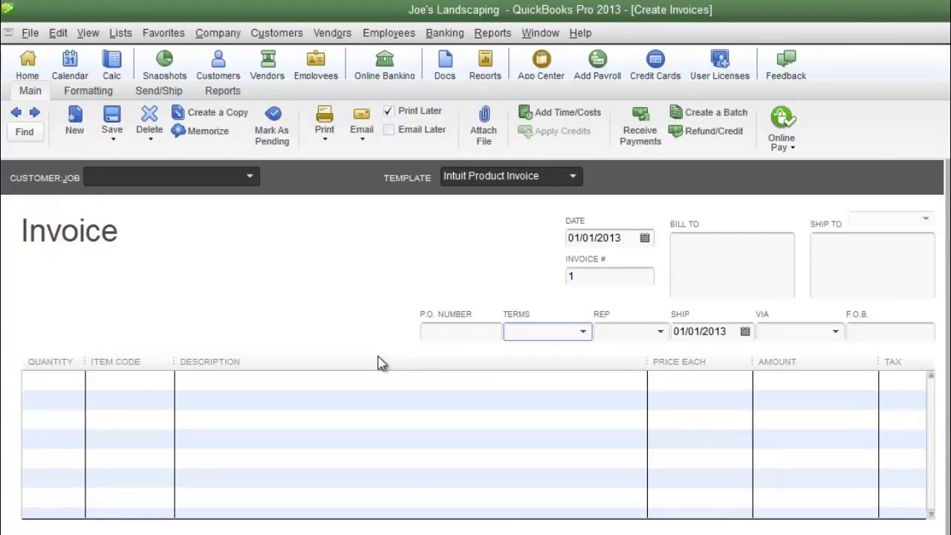
click(583, 331)
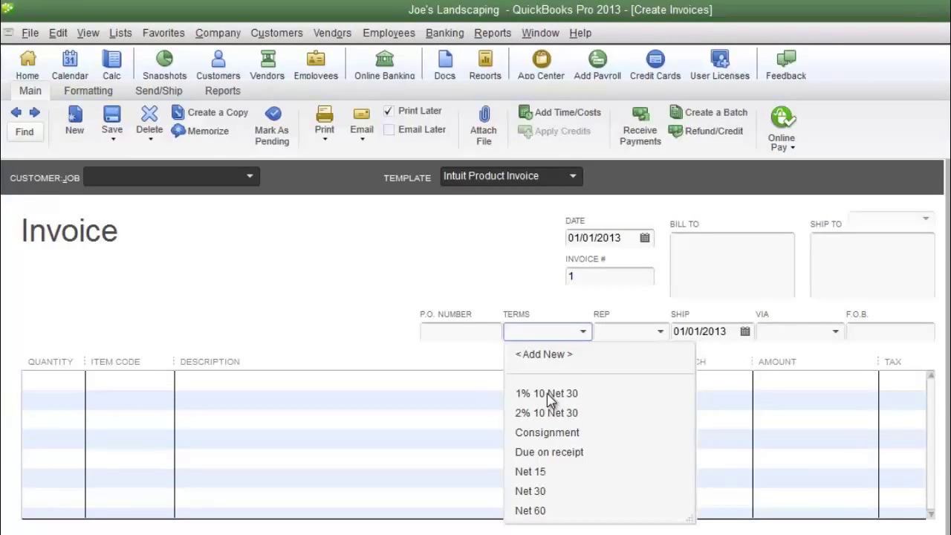
click(662, 339)
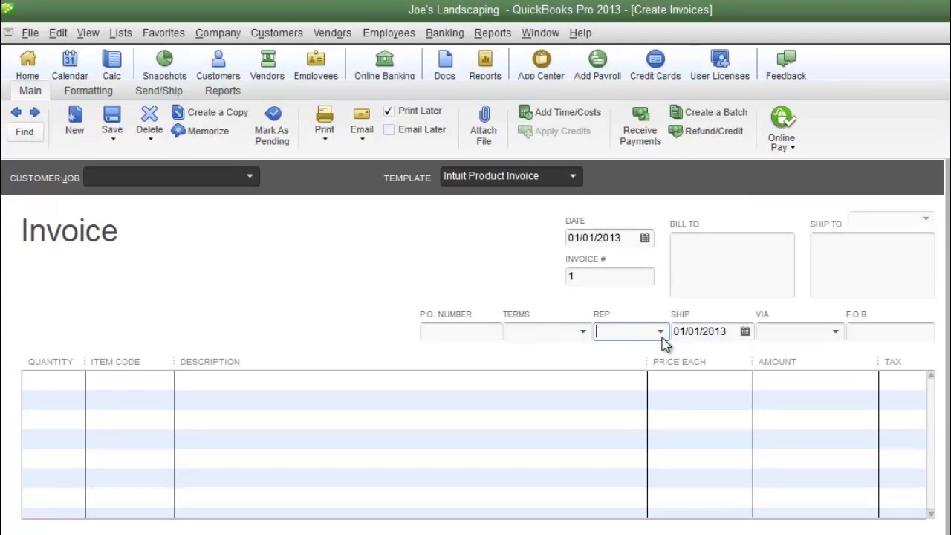
Review the ship date calendar, the available shipping methods and the F.O.B. field without changing any of them
click(727, 331)
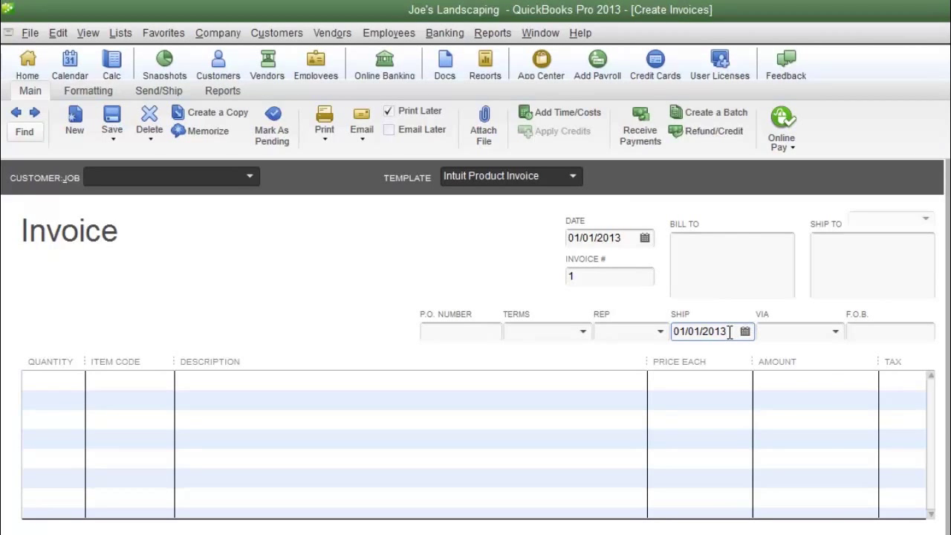
click(745, 331)
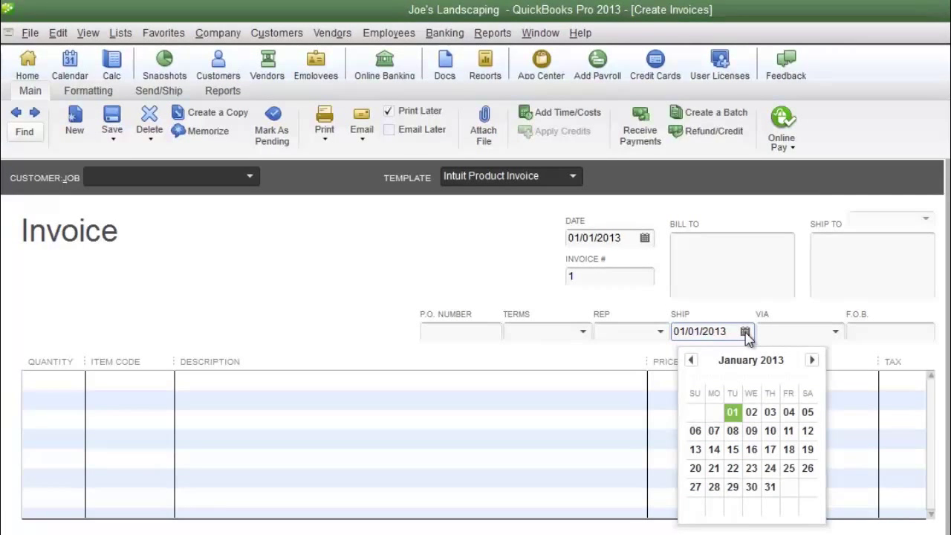
click(746, 332)
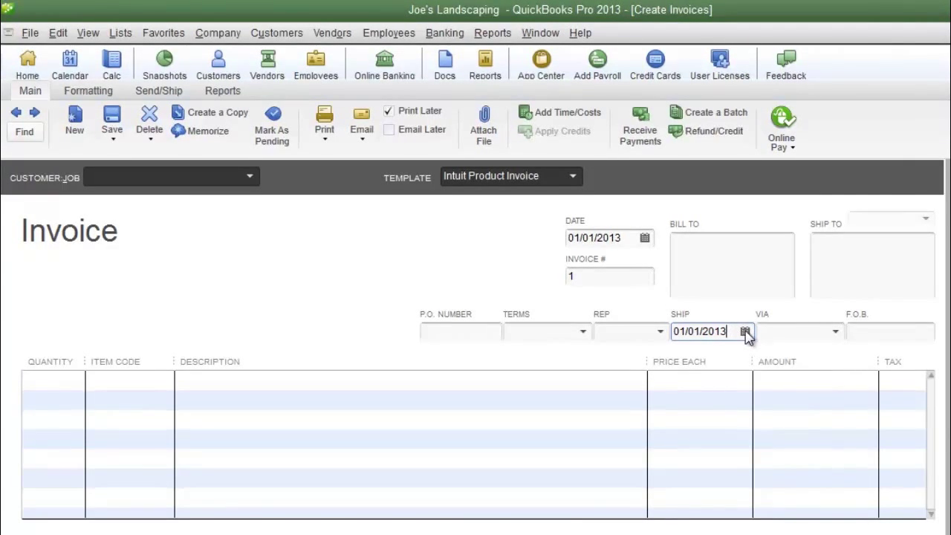
click(745, 331)
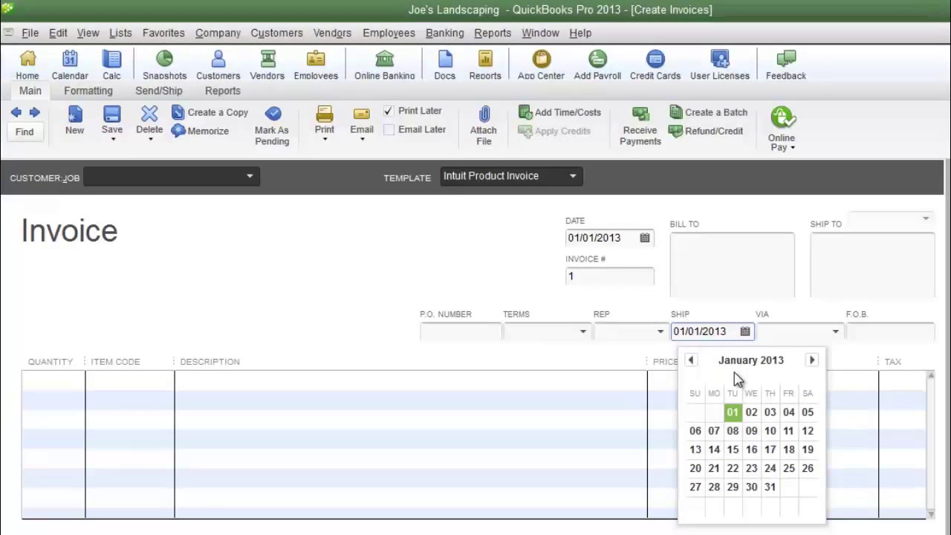
click(730, 331)
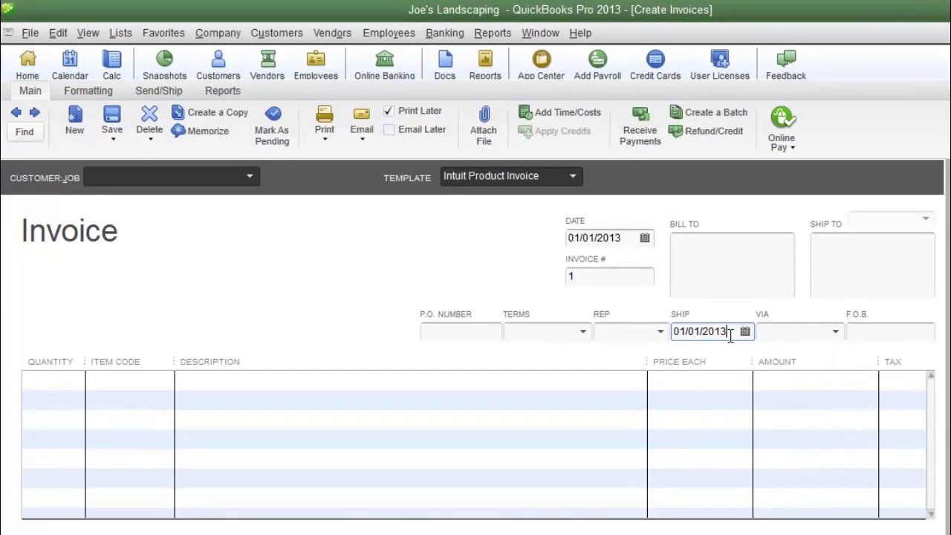
click(836, 333)
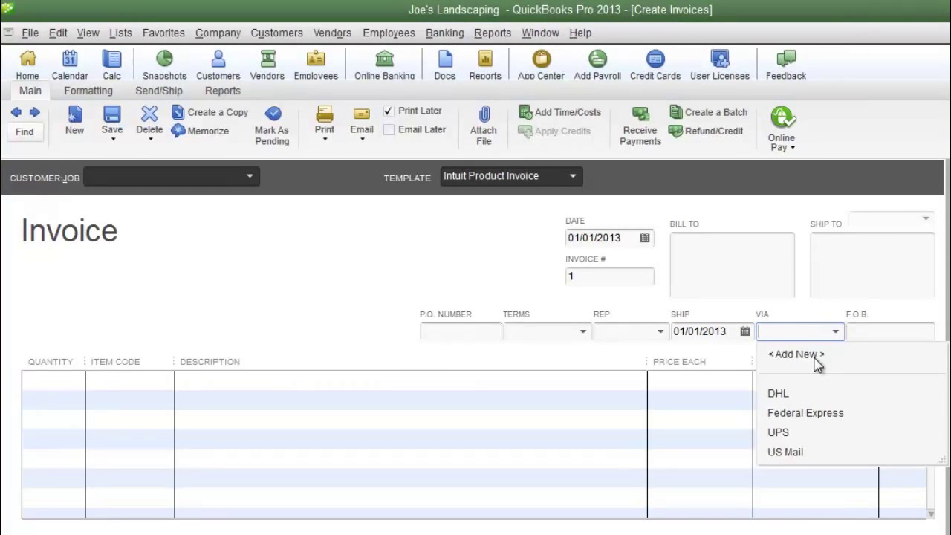
click(881, 332)
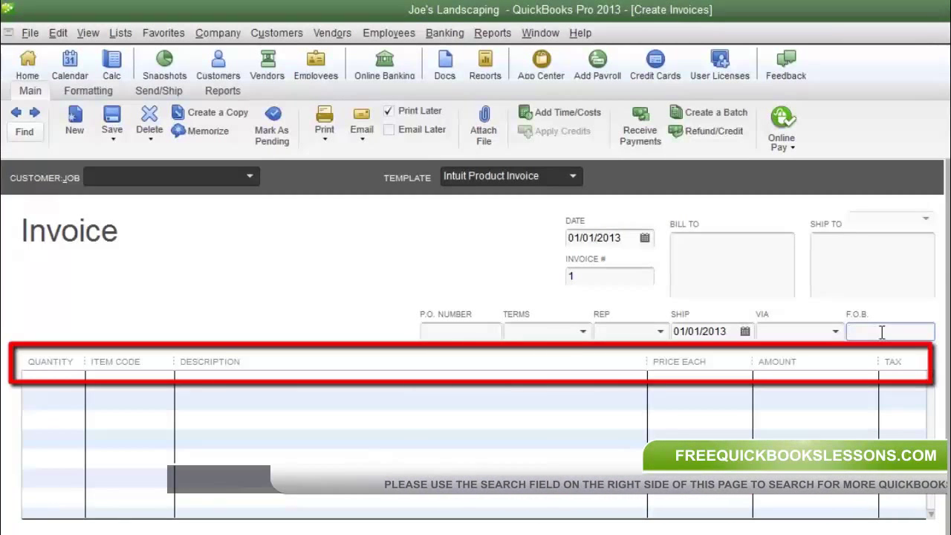
Examine the fields of the invoice's first line, from Quantity across to Amount, without filling them in
click(72, 379)
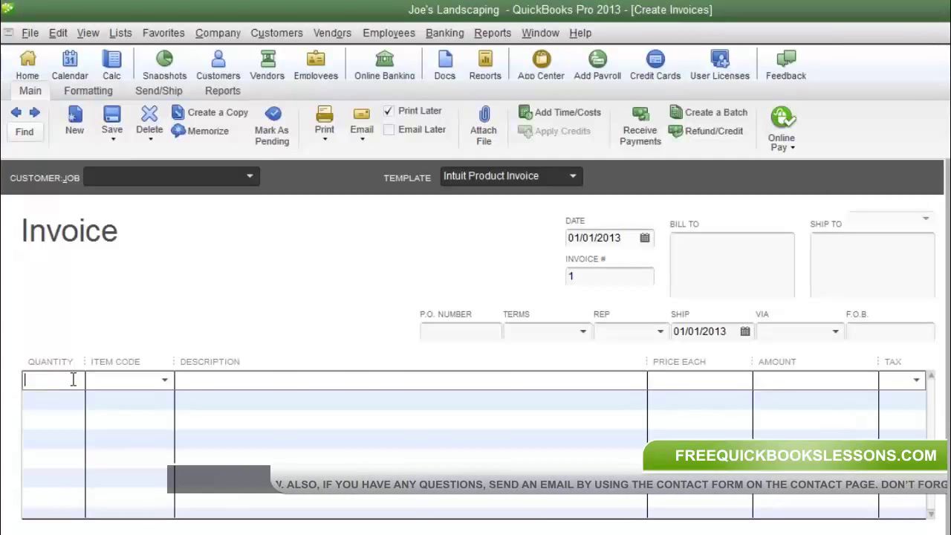
key(Tab)
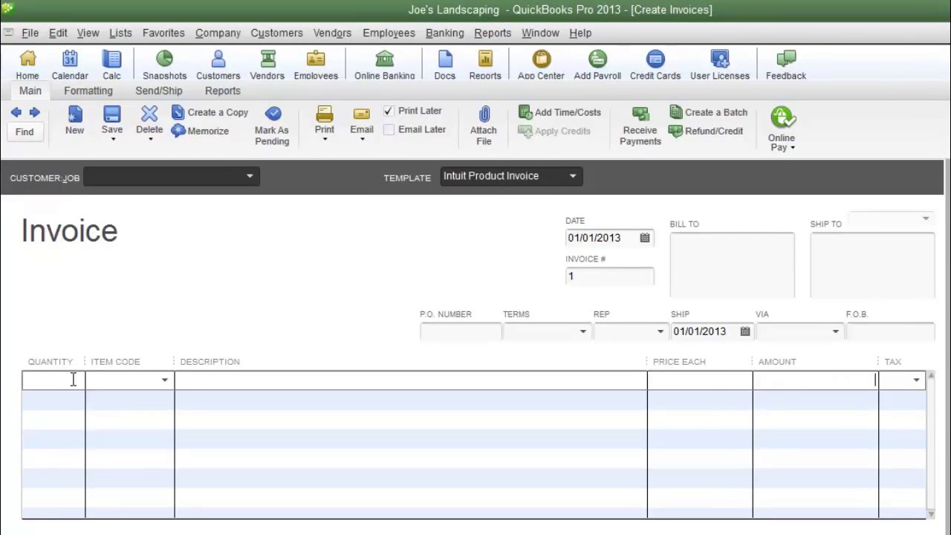
click(74, 380)
click(798, 381)
Check the first line's Tax field and review the sales tax items available for the whole invoice, leaving the tax unselected
click(900, 381)
click(917, 380)
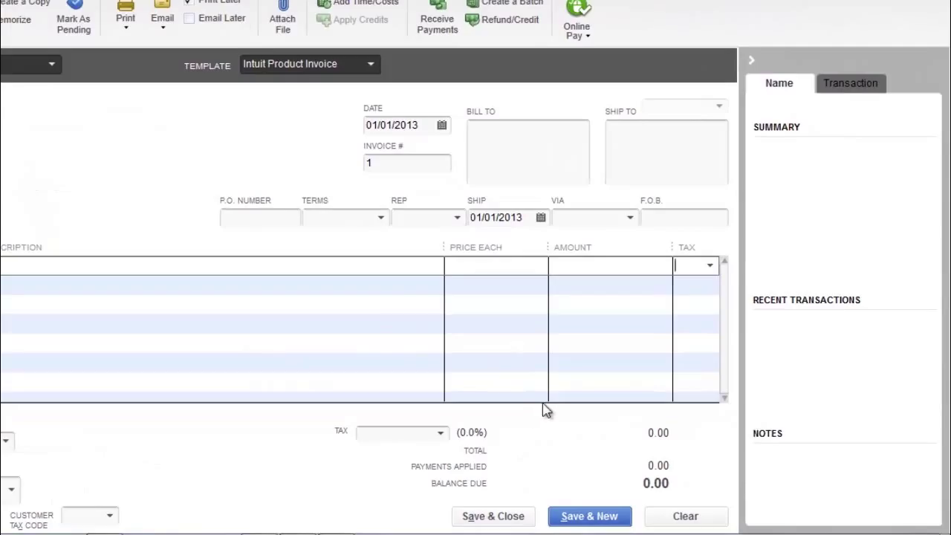
click(441, 434)
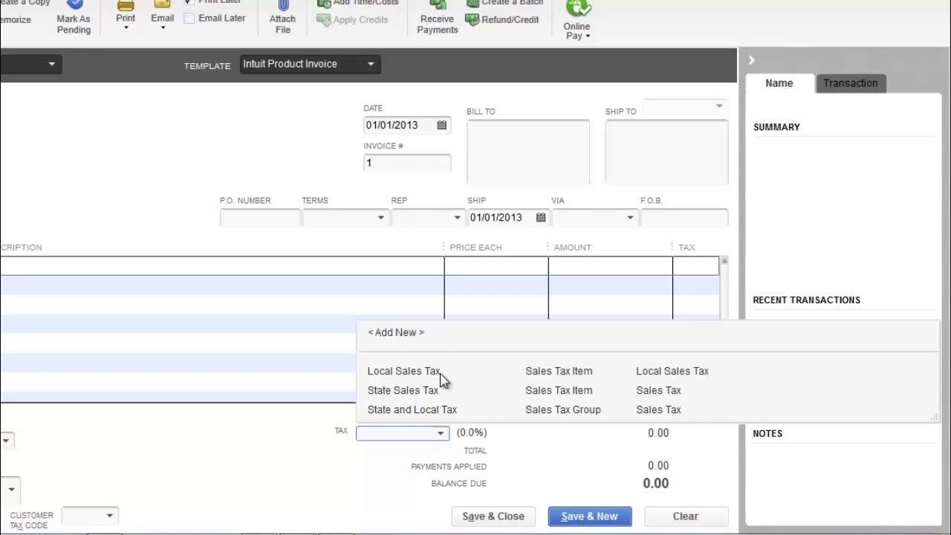
click(352, 465)
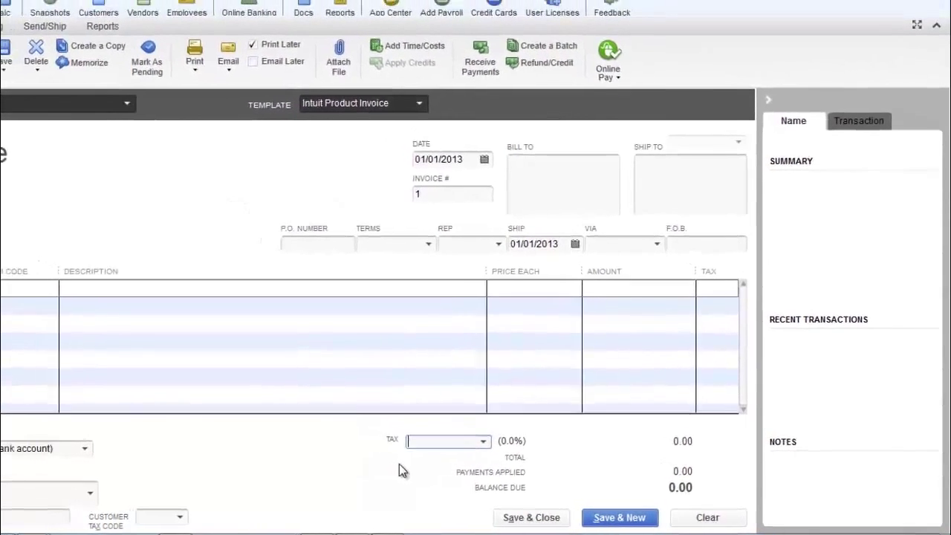